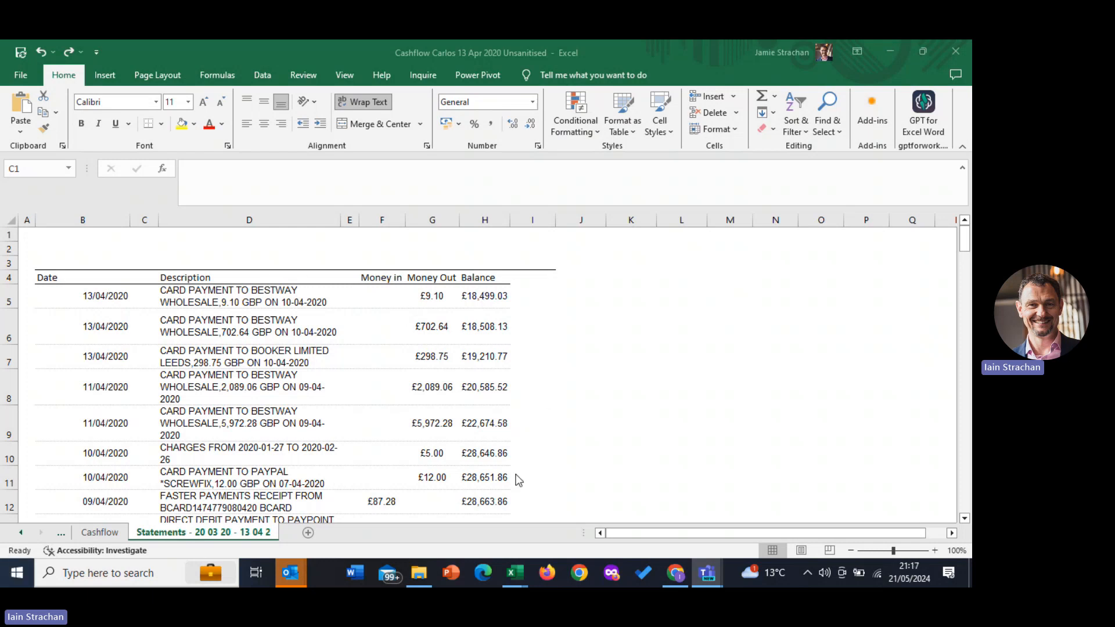
Delete the two empty columns on either side of the Description column in the statements sheet
{"action": "left_click", "coordinate": [150, 220]}
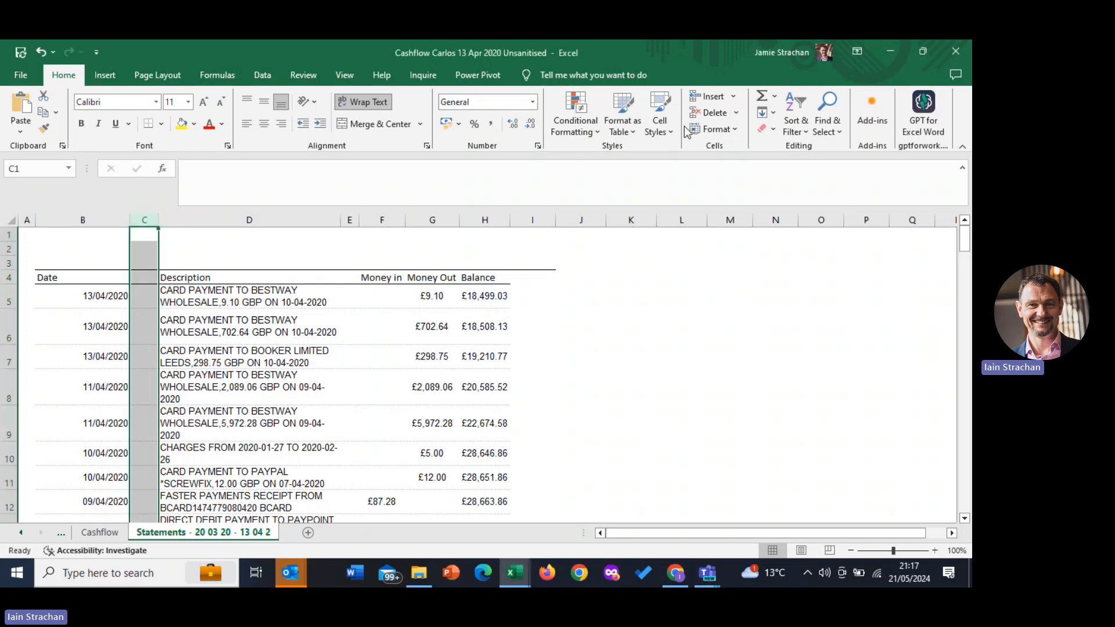
{"action": "left_click", "coordinate": [708, 113]}
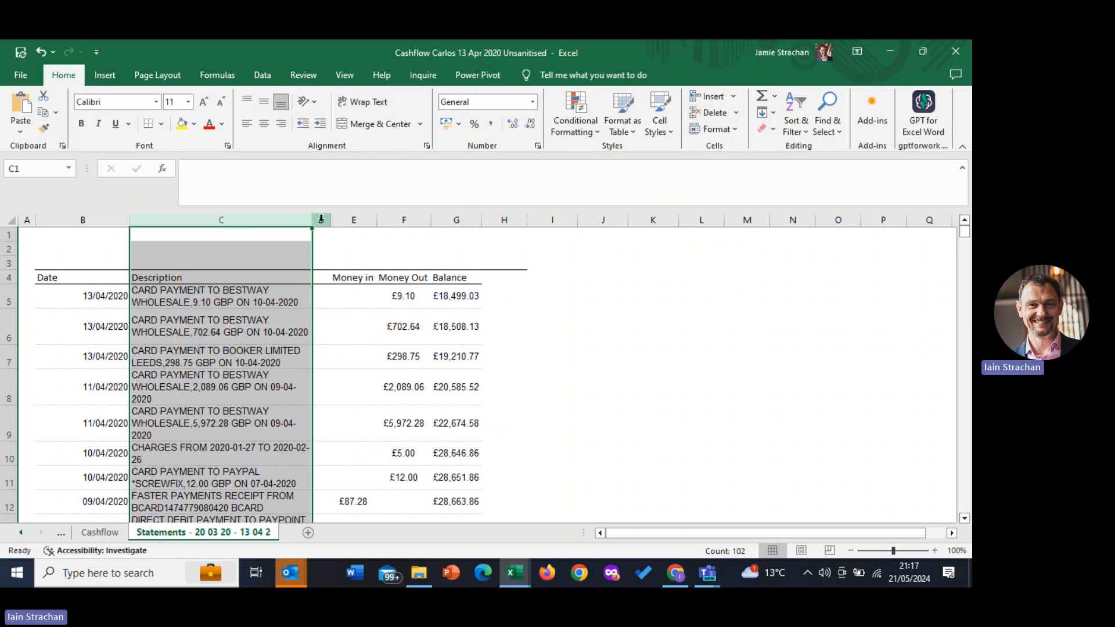
{"action": "left_click", "coordinate": [321, 219]}
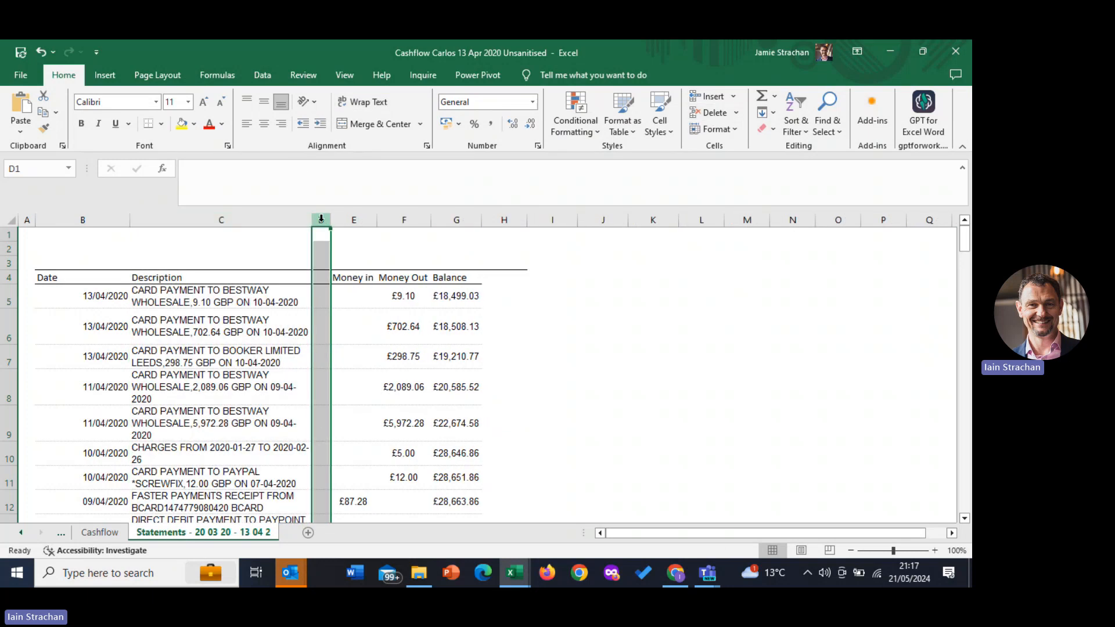
{"action": "left_click", "coordinate": [719, 113]}
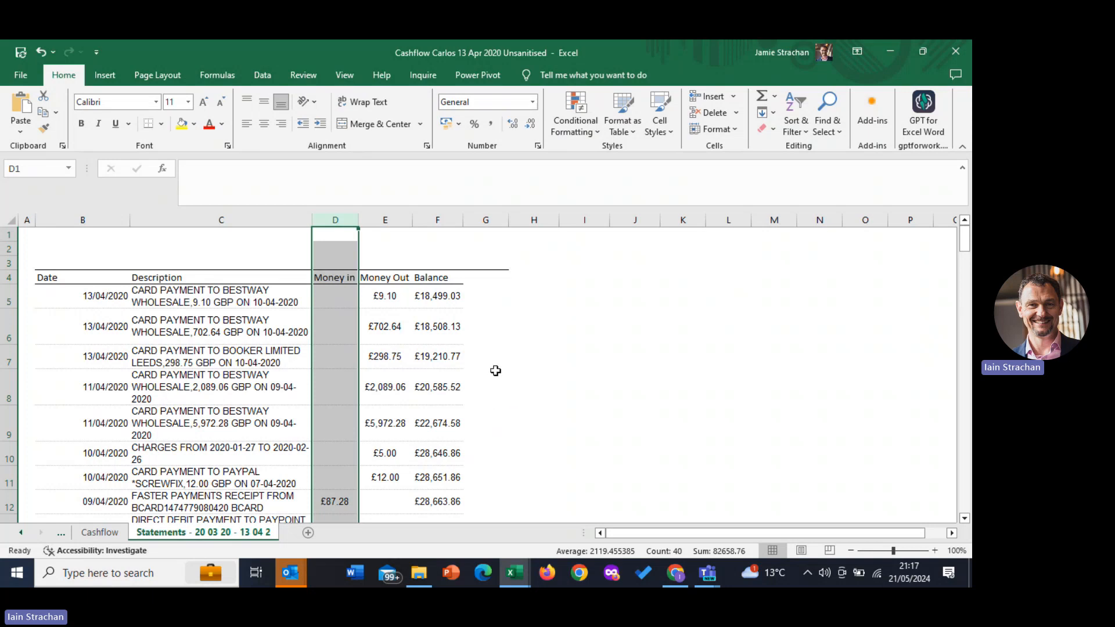
Add a "Classification" heading in G4 beside Balance and widen column G to fit it on one line
{"action": "left_click", "coordinate": [495, 281]}
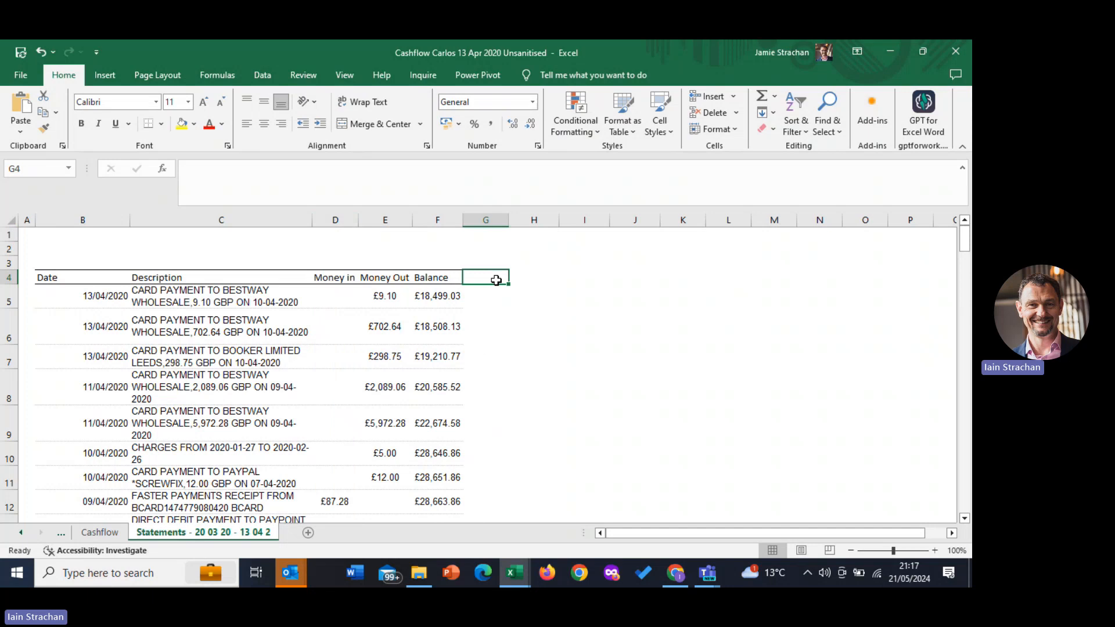
{"action": "type", "text": "Cla"}
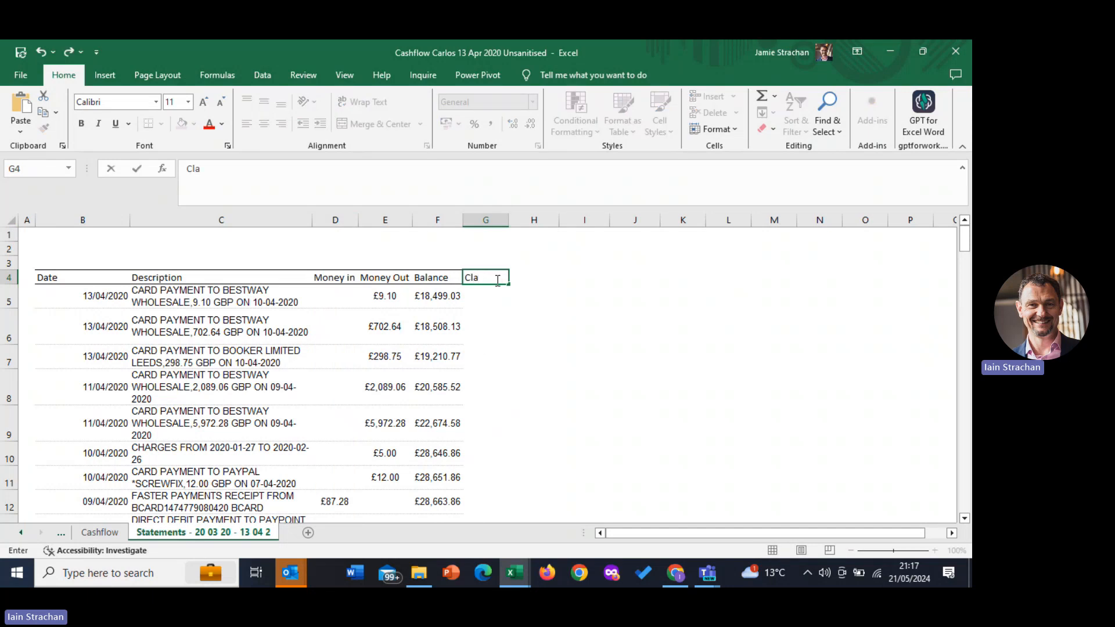
{"action": "type", "text": "ssification"}
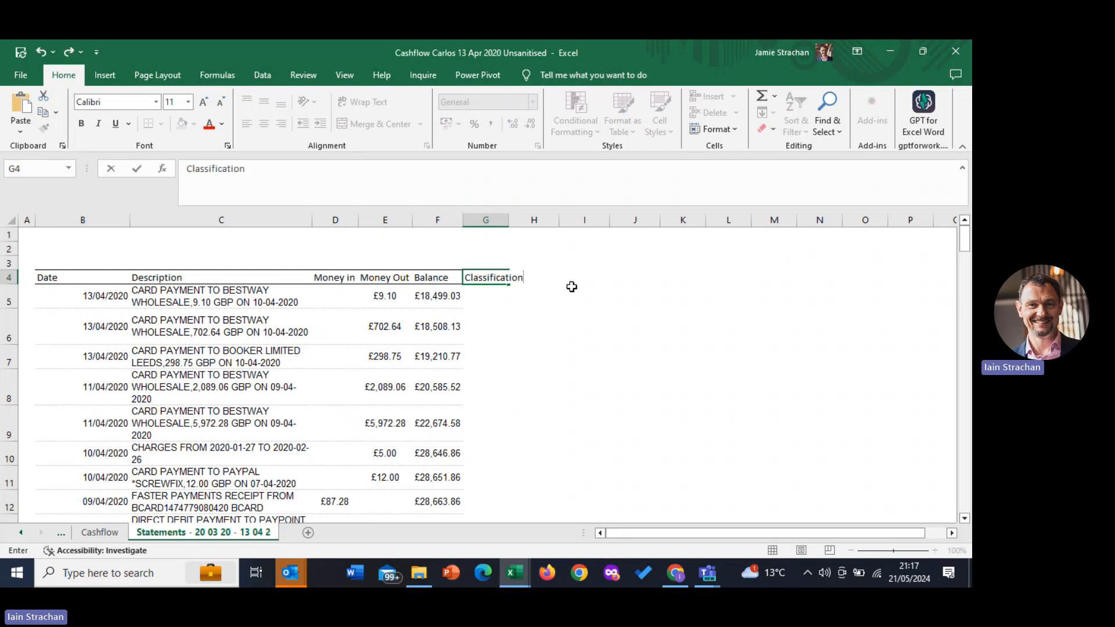
{"action": "key", "text": "Return"}
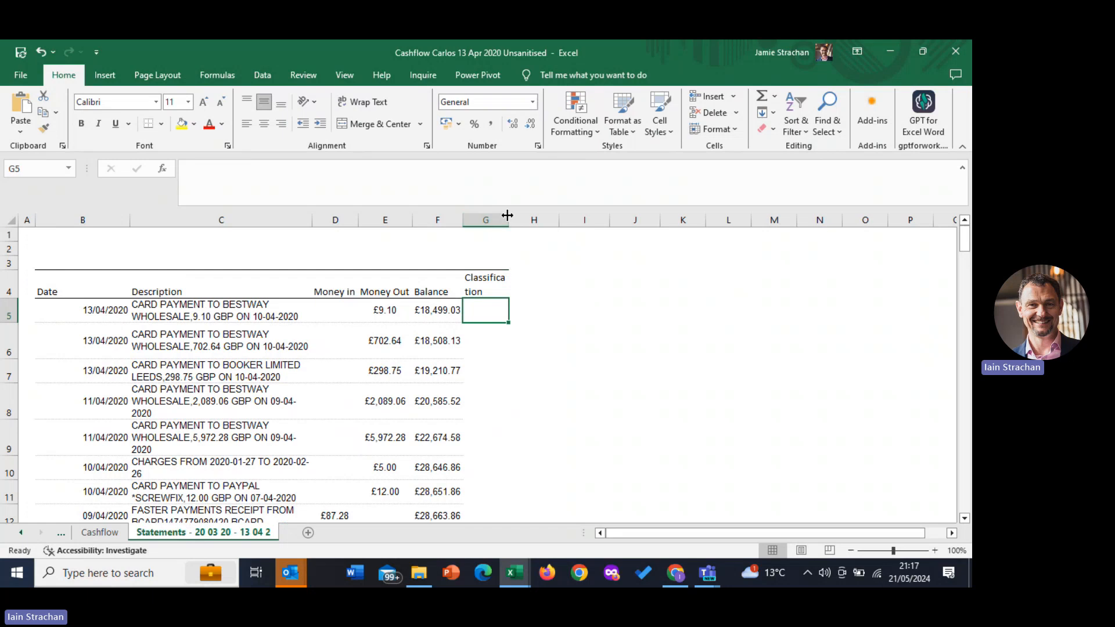
{"action": "left_click_drag", "start_coordinate": [509, 219], "coordinate": [535, 217]}
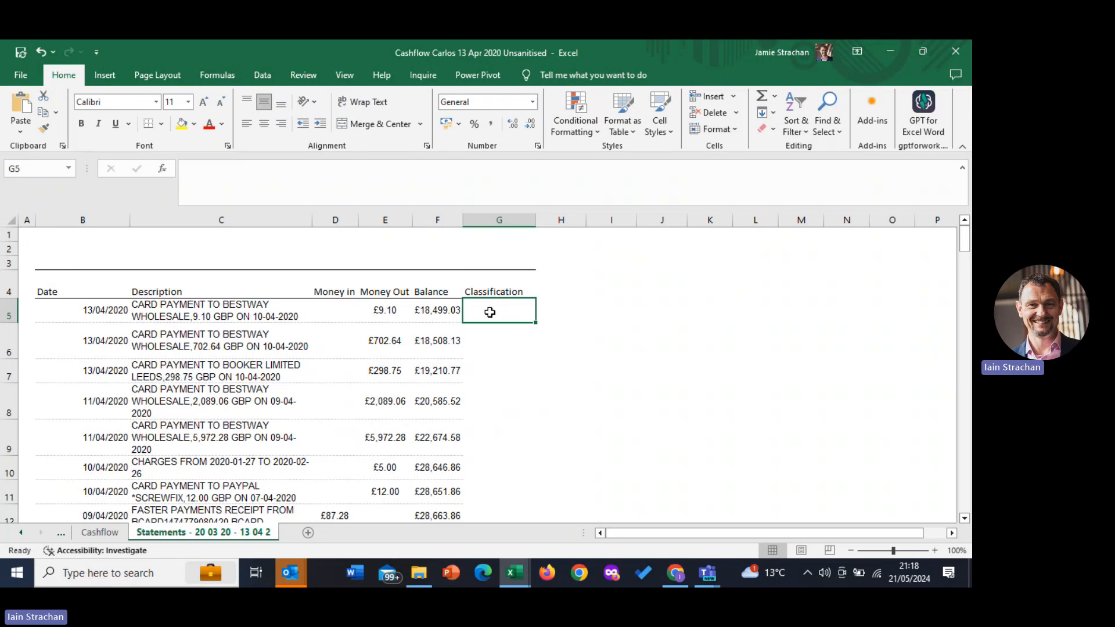
Classify the first two Bestway Wholesale payments, in G5 and G6, as "Cash and Carry"
{"action": "type", "text": "Cash and"}
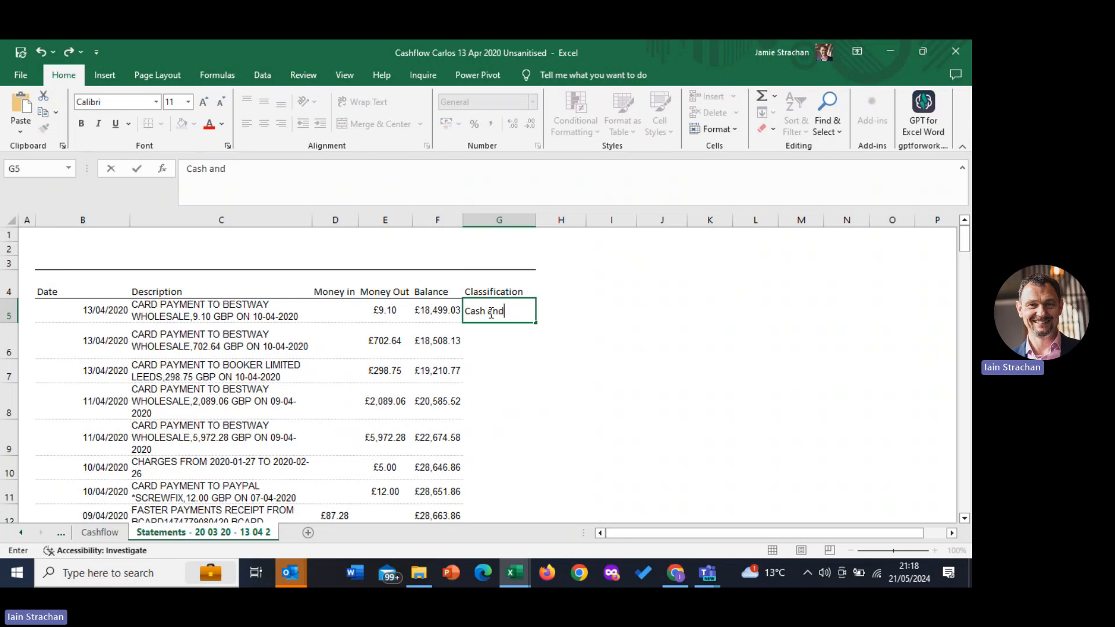
{"action": "type", "text": " Carry"}
{"action": "left_click", "coordinate": [503, 349]}
{"action": "type", "text": "Cas"}
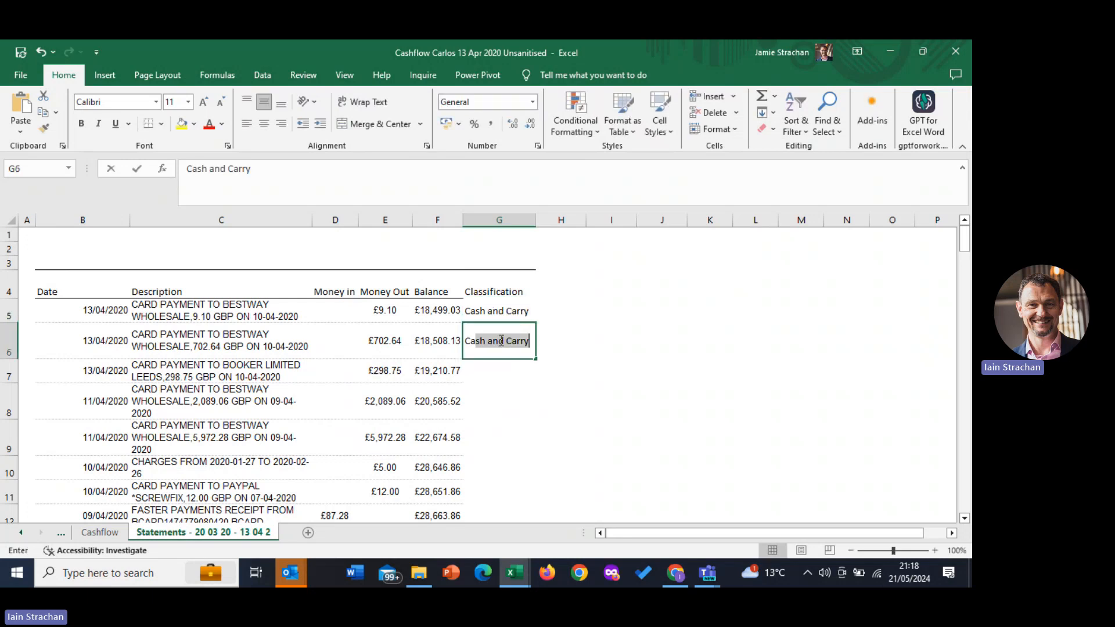
{"action": "type", "text": "h"}
{"action": "key", "text": "Return"}
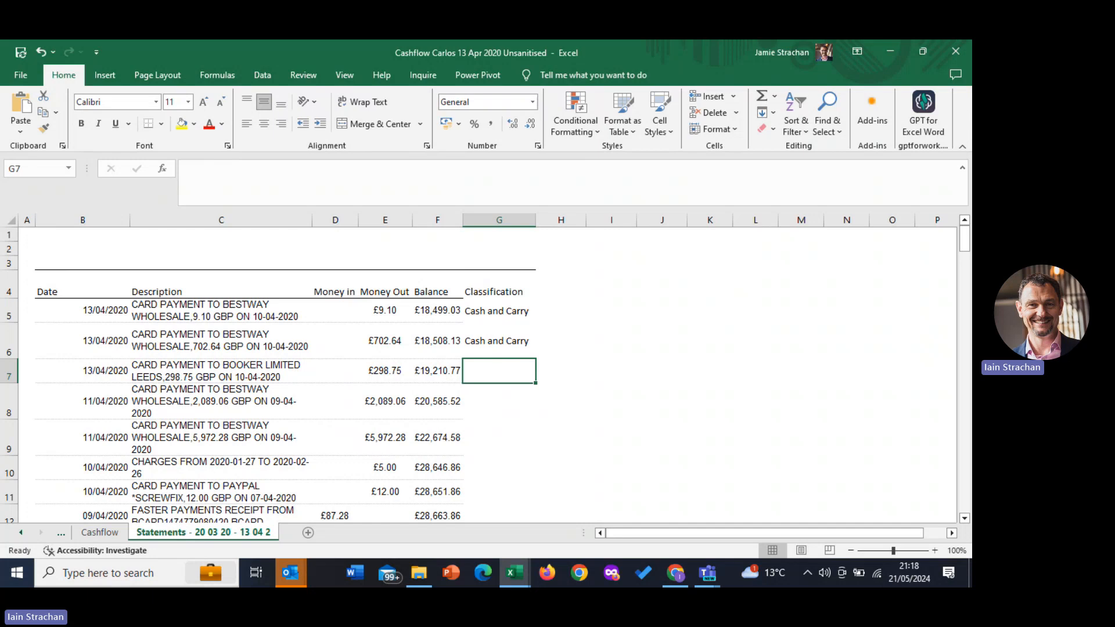
Switch to the other 13 Apr 2020 cashflow workbook, with every transaction classified, and maximise its window to review the rows
{"action": "left_click_drag", "start_coordinate": [0, 199], "coordinate": [358, 119]}
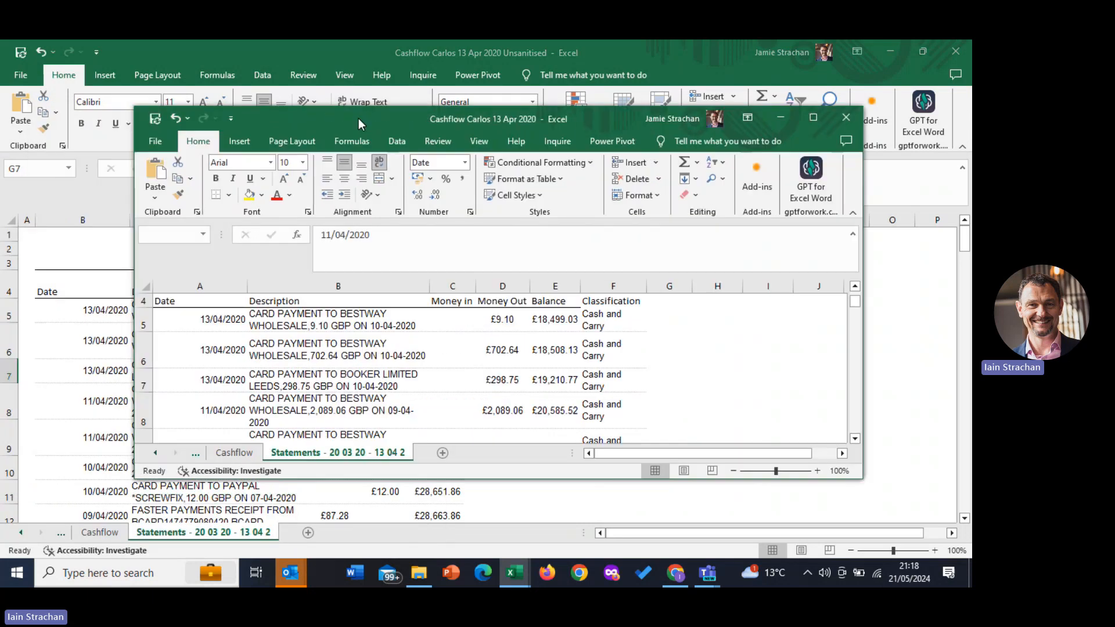
{"action": "left_click", "coordinate": [814, 118]}
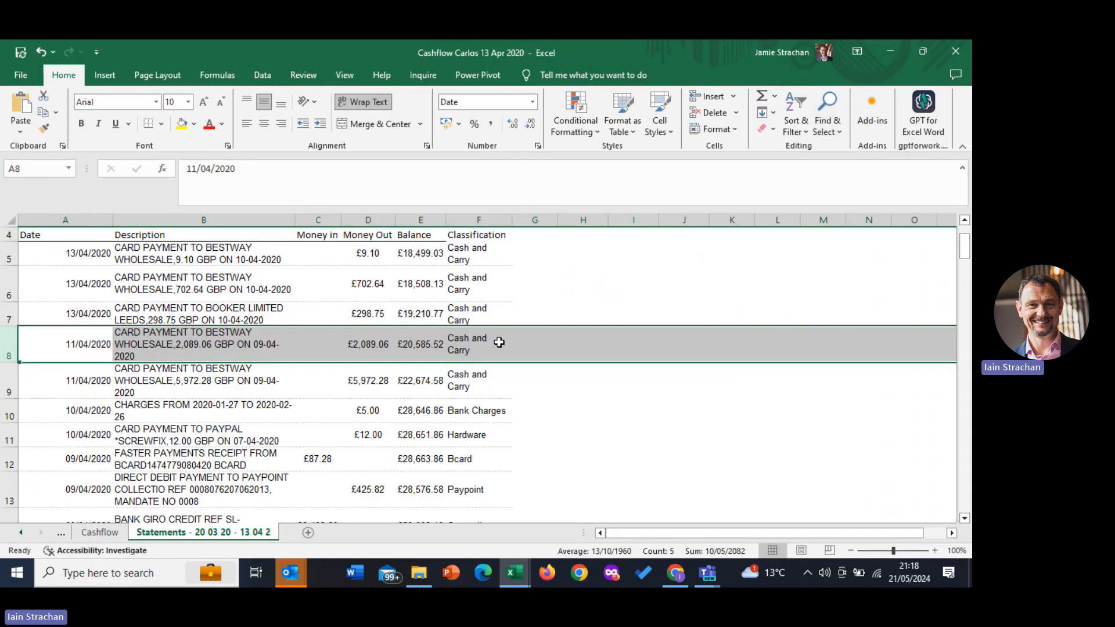
{"action": "scroll", "coordinate": [500, 348], "scroll_direction": "down", "scroll_amount": 5}
{"action": "scroll", "coordinate": [503, 360], "scroll_direction": "up", "scroll_amount": 6}
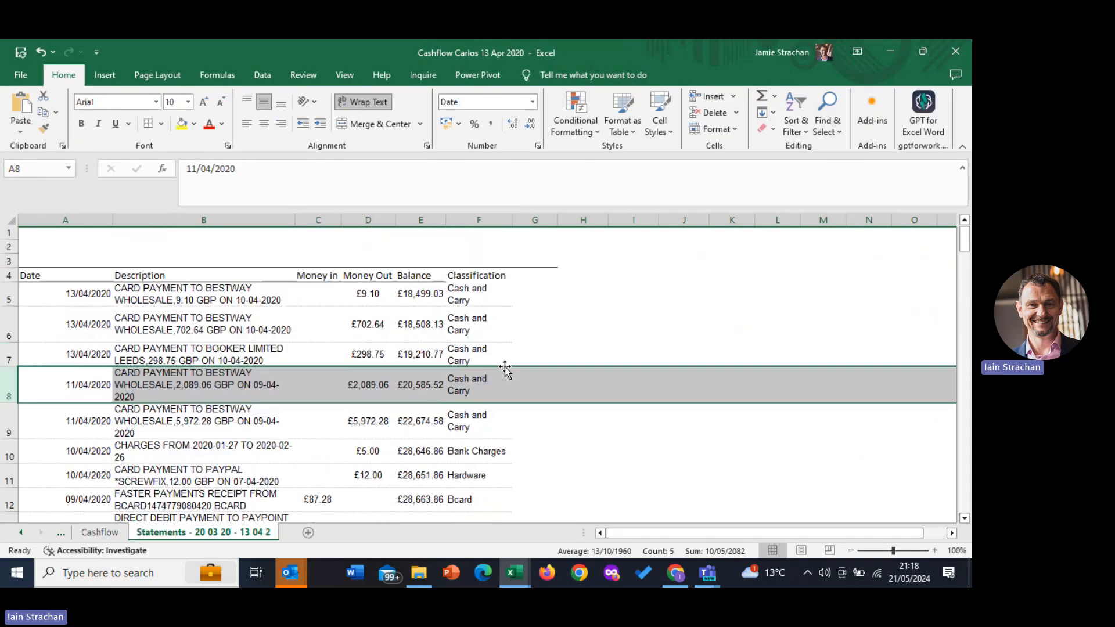
{"action": "scroll", "coordinate": [501, 283], "scroll_direction": "down", "scroll_amount": 1}
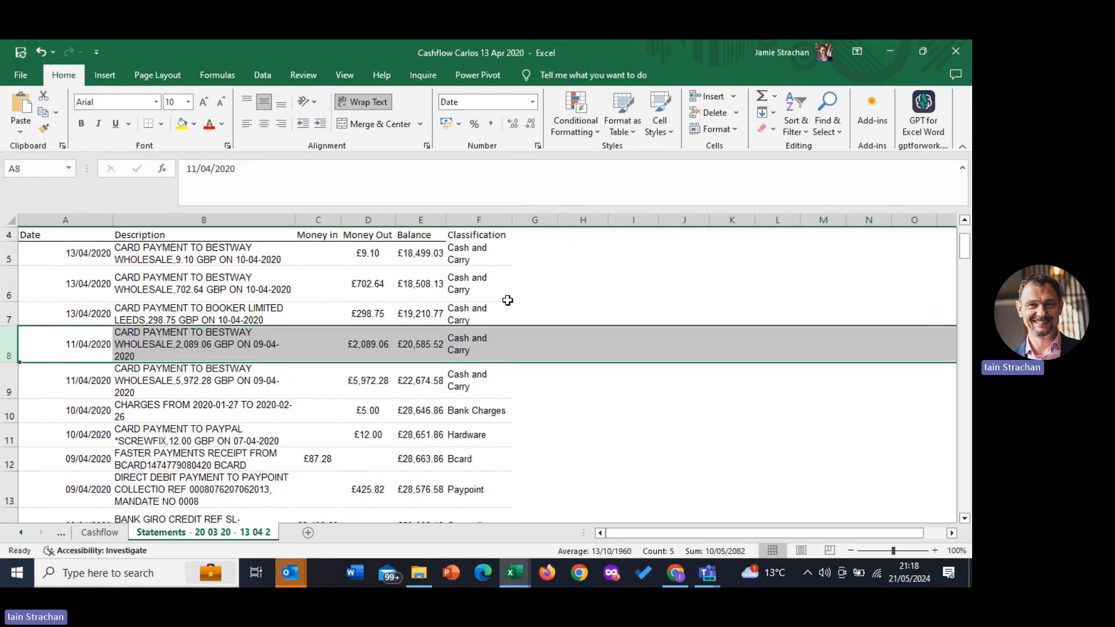
Create a PivotTable on a new worksheet from the statement range A4:F25, headings included
{"action": "left_click", "coordinate": [58, 235]}
{"action": "left_click_drag", "start_coordinate": [58, 235], "coordinate": [484, 424]}
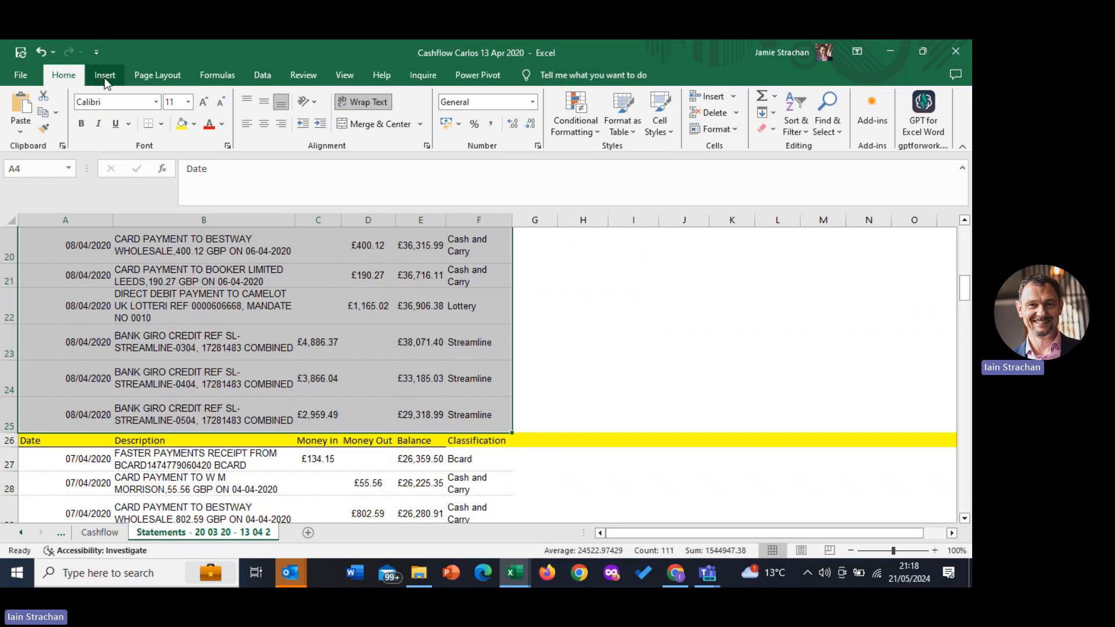
{"action": "scroll", "coordinate": [511, 281], "scroll_direction": "up", "scroll_amount": 6}
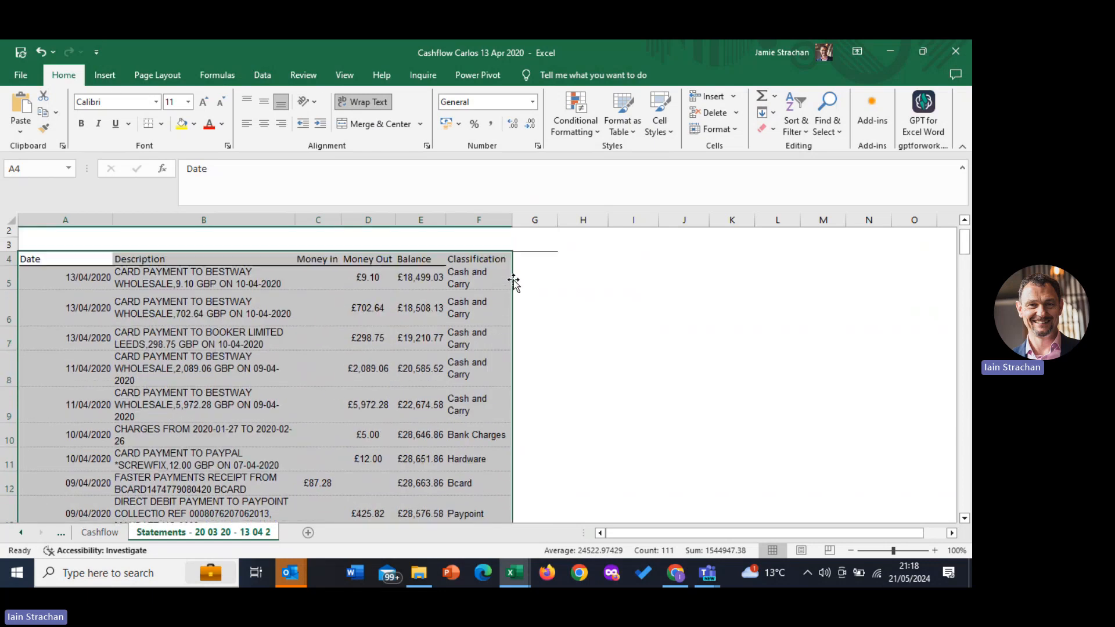
{"action": "left_click", "coordinate": [104, 76]}
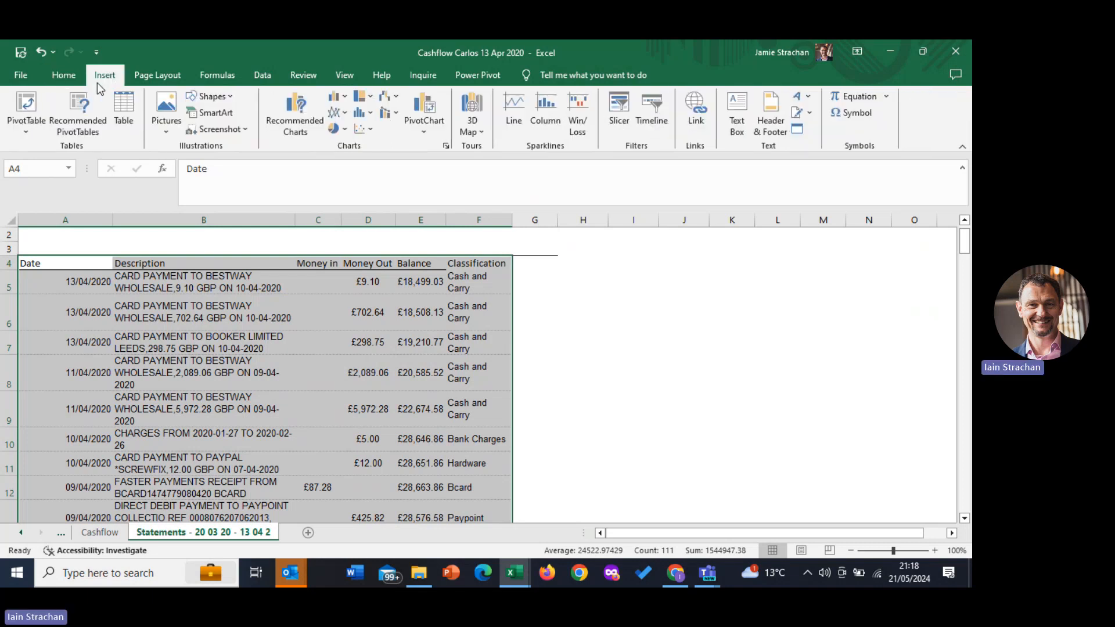
{"action": "left_click", "coordinate": [29, 111]}
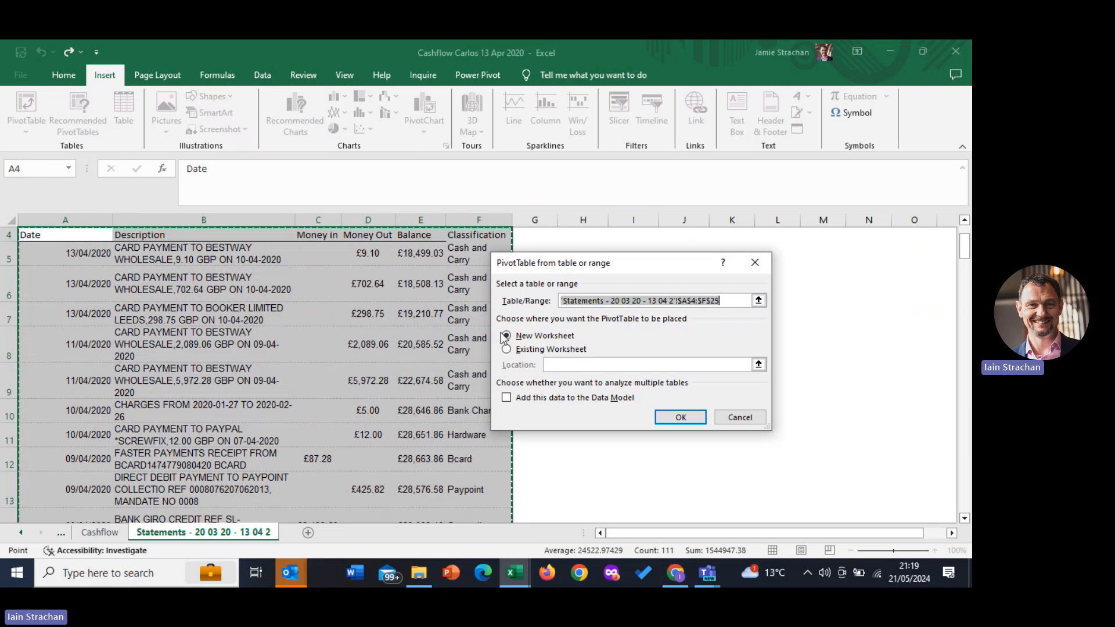
{"action": "left_click", "coordinate": [672, 419]}
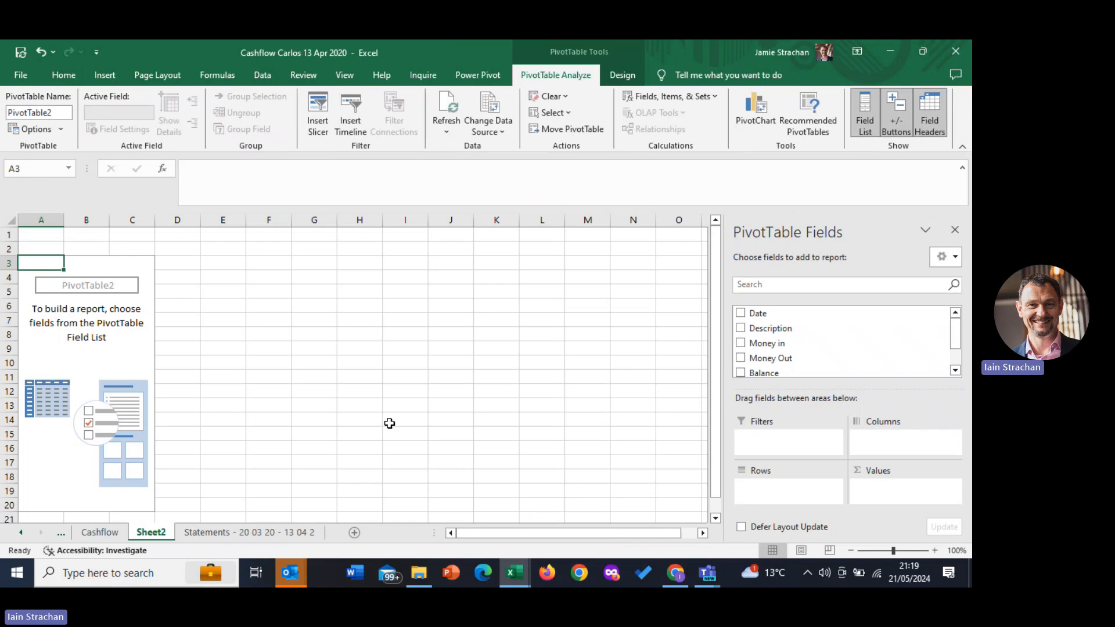
Add Money in and Money Out as summed values in the PivotTable, with Classification as the rows
{"action": "left_click", "coordinate": [741, 345]}
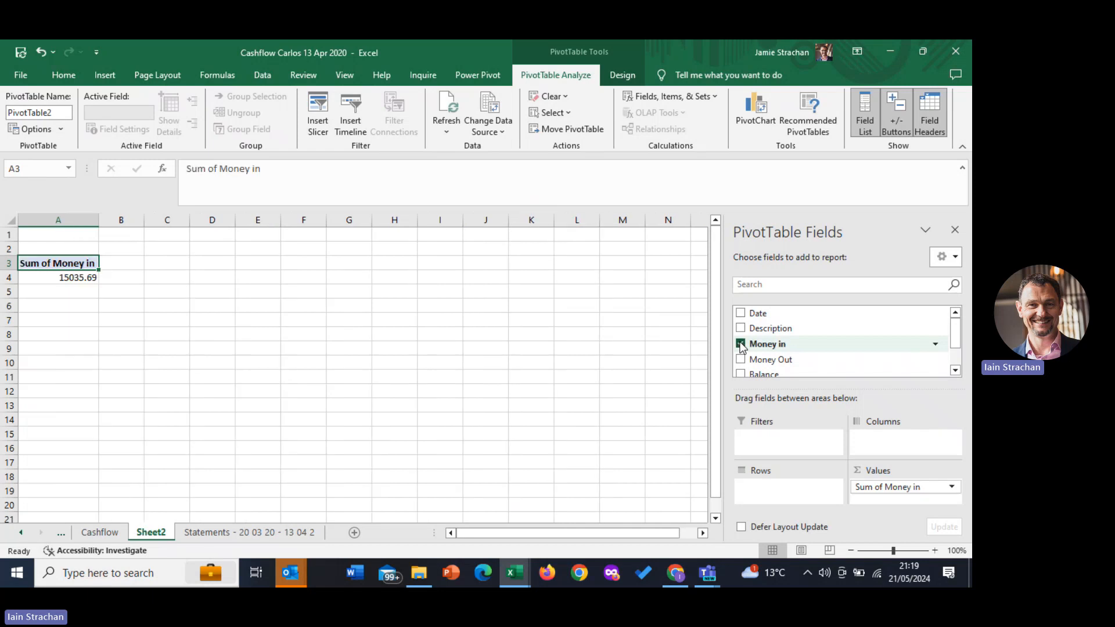
{"action": "left_click", "coordinate": [741, 360]}
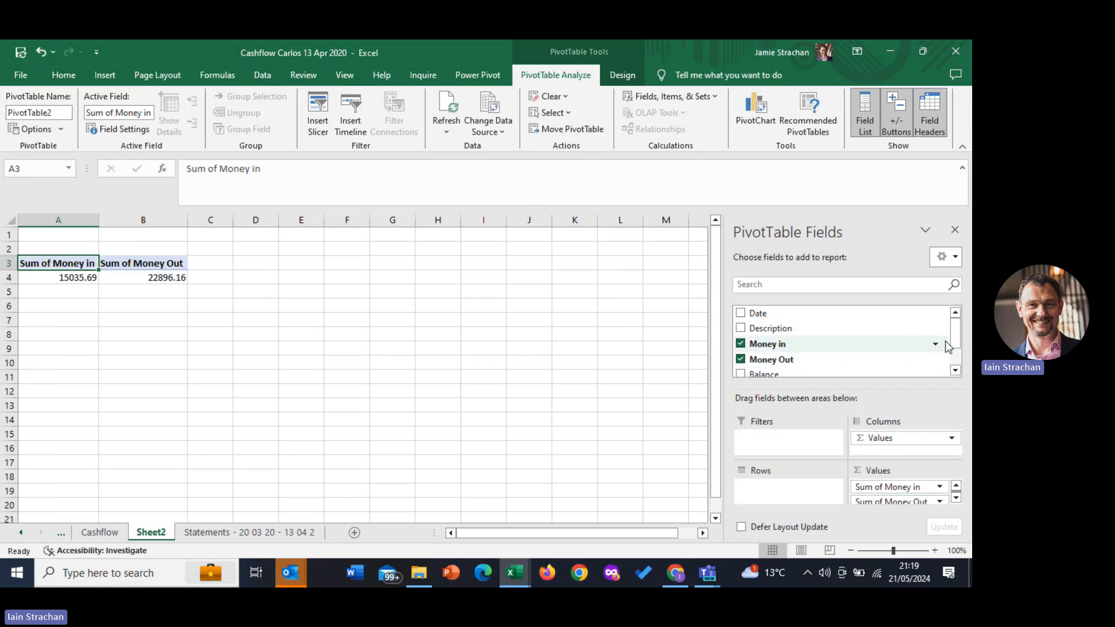
{"action": "scroll", "coordinate": [946, 348], "scroll_direction": "down", "scroll_amount": 1}
{"action": "scroll", "coordinate": [955, 348], "scroll_direction": "down", "scroll_amount": 1}
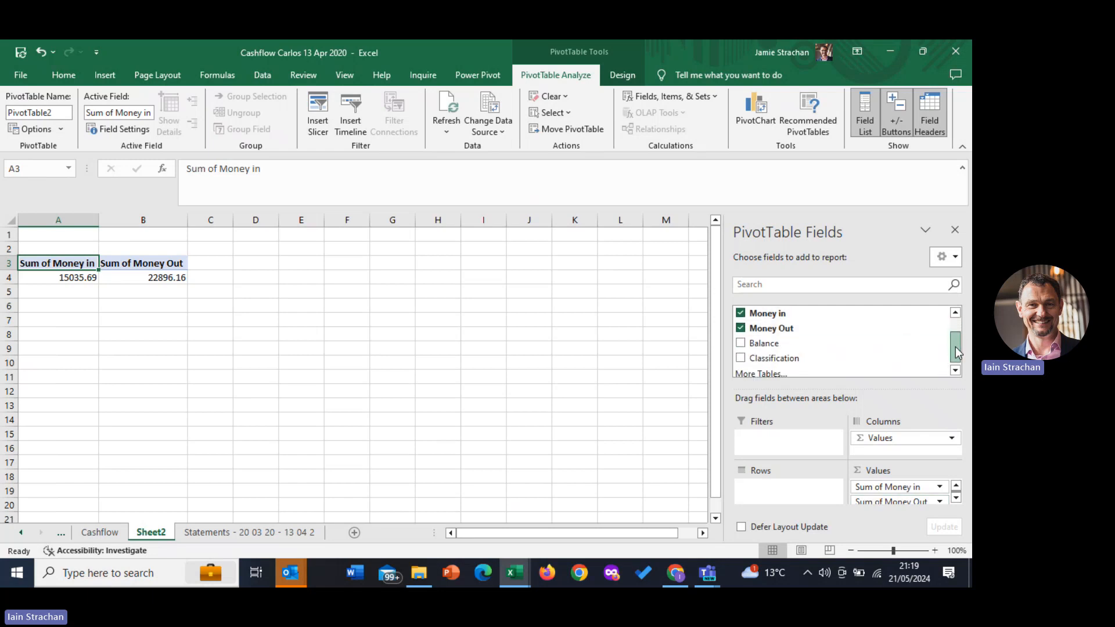
{"action": "left_click", "coordinate": [743, 359]}
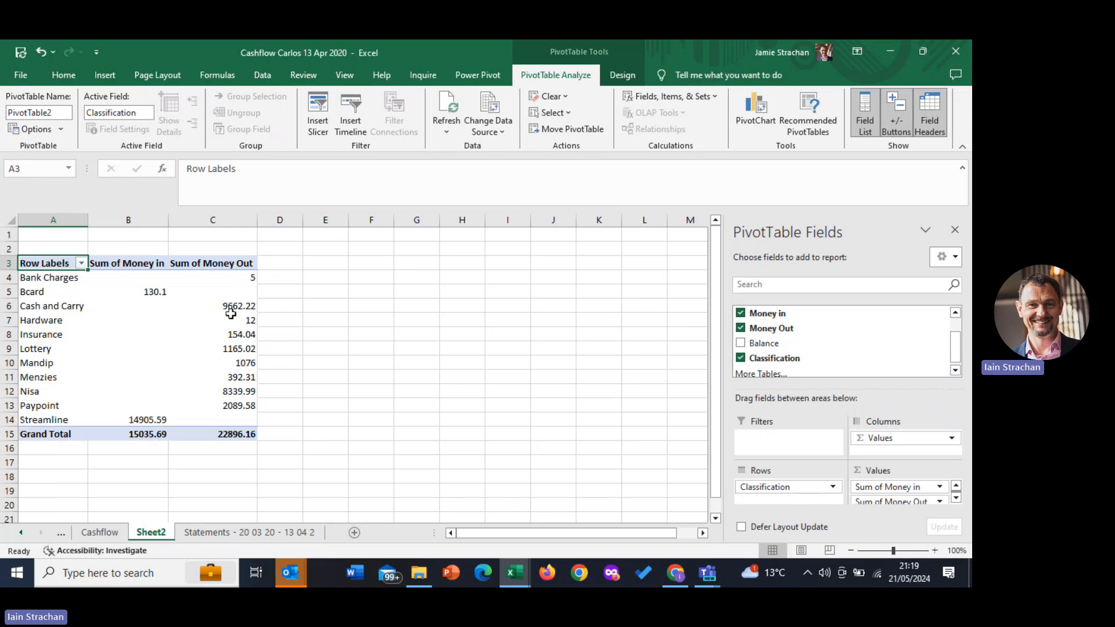
{"action": "mouse_move", "coordinate": [226, 411]}
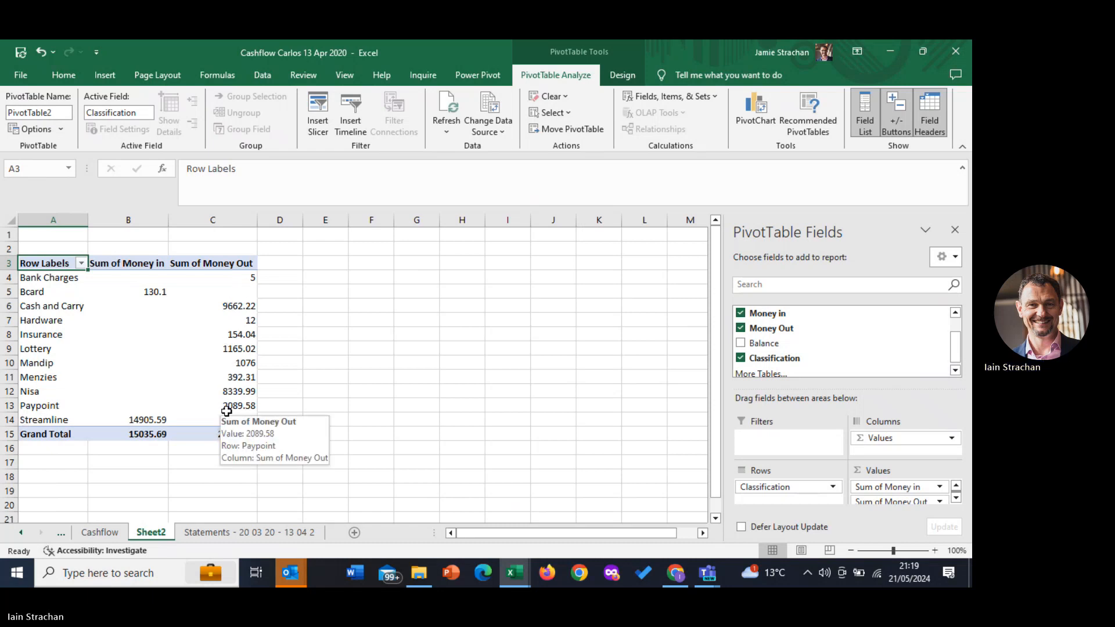